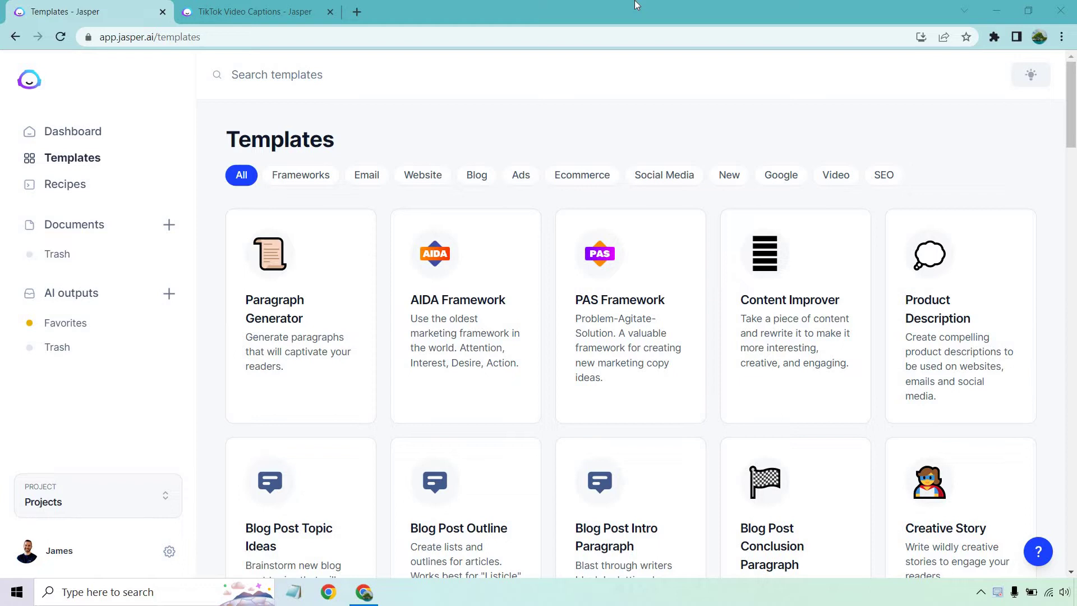
- Scroll the Templates library to TikTok Video Captions and switch to its 'TikTok Video Captions - Jasper' tab
click(75, 159)
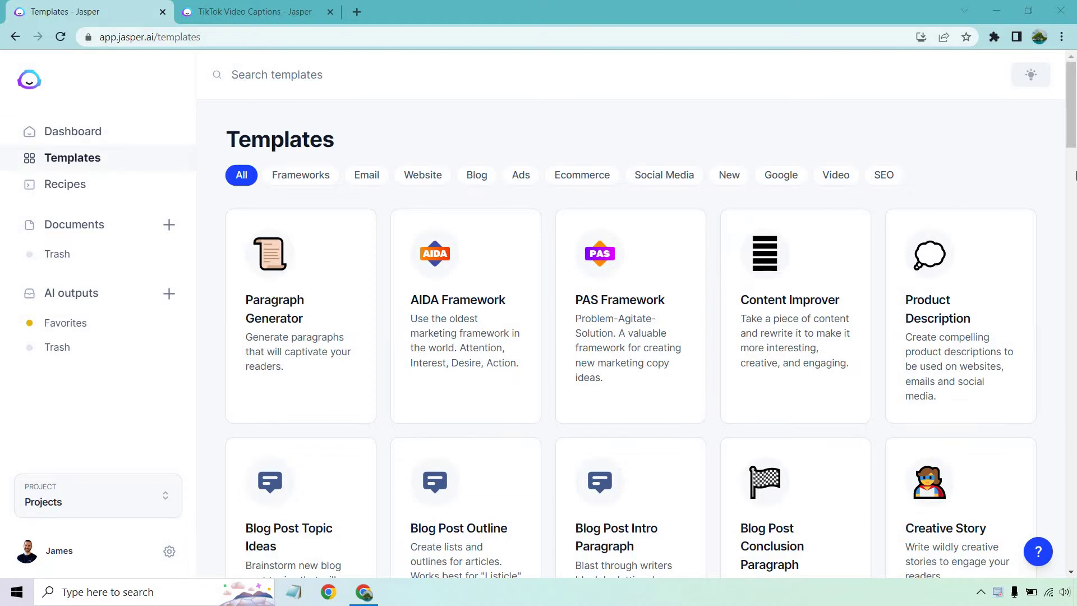
drag(1072, 101, 1076, 512)
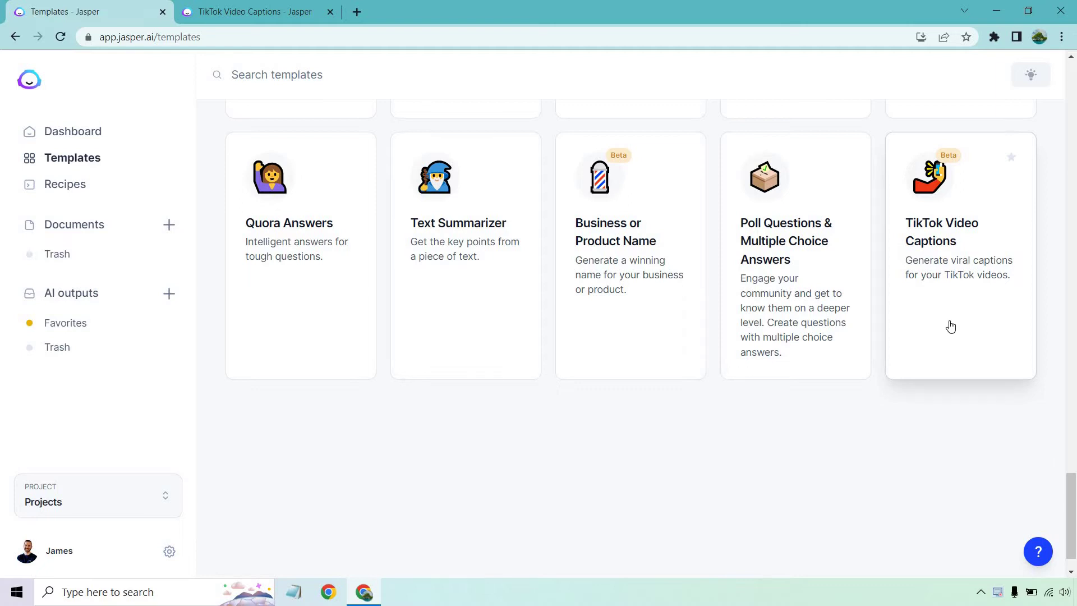
scroll(1075, 407, up, 1)
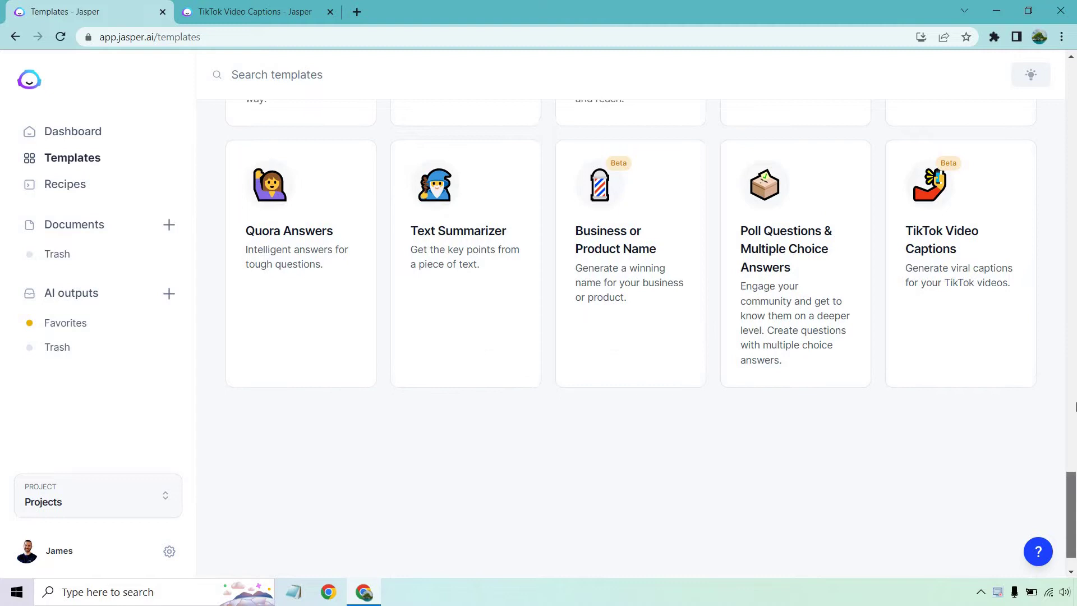
scroll(1075, 408, up, 20)
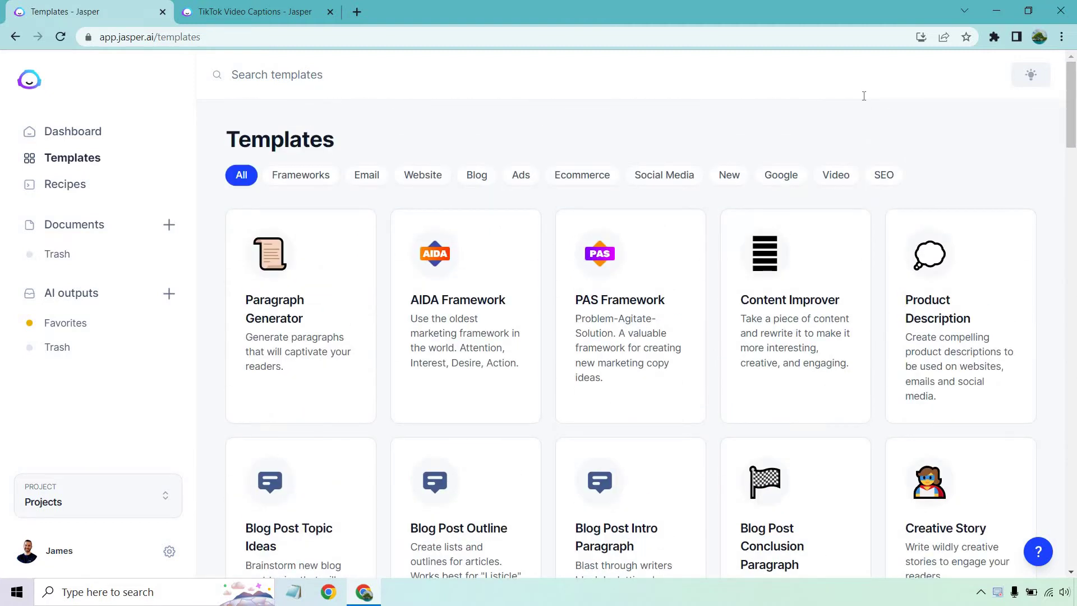
click(269, 11)
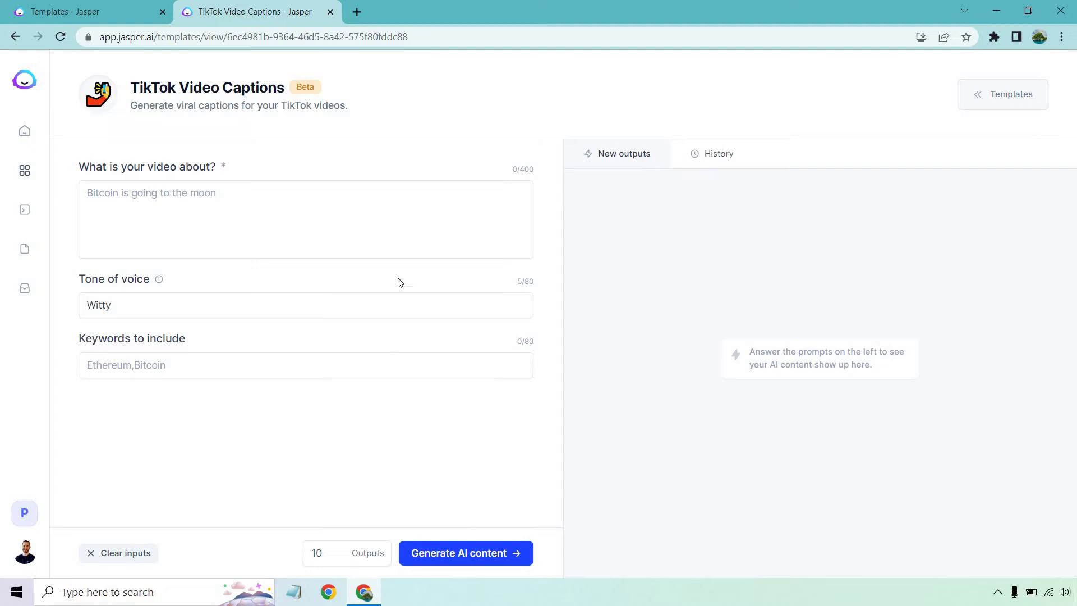
- Describe the video as Jasper.ai helping with copywriting, marketing and advertising, keyword 'Jasper.ai'
click(392, 198)
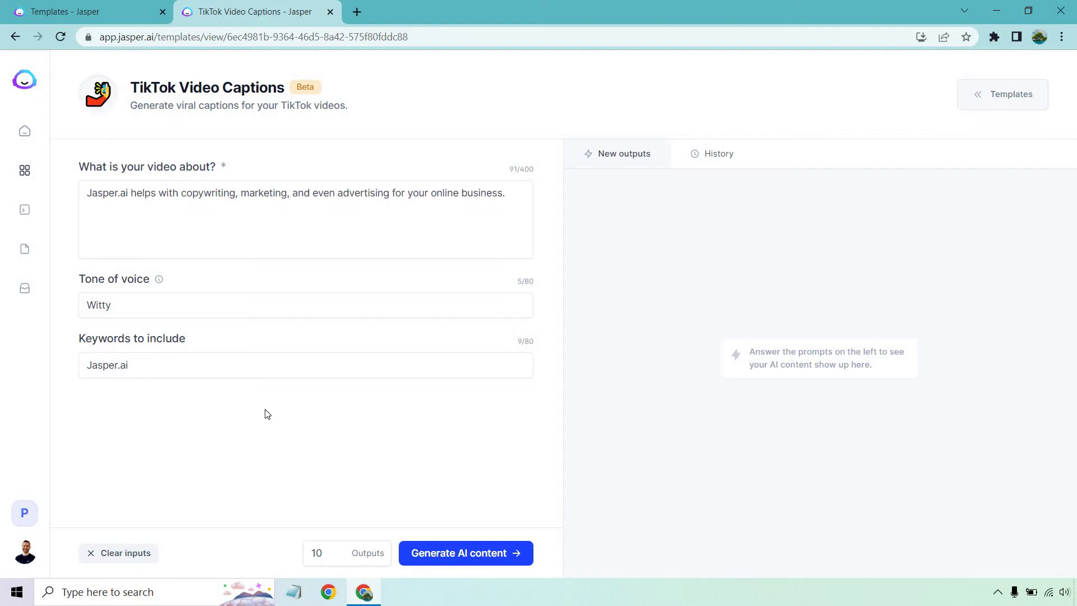
- Generate 10 Jasper.ai captions and review outputs such as 'Copywriting got Jasper.ai-ed!'
click(458, 552)
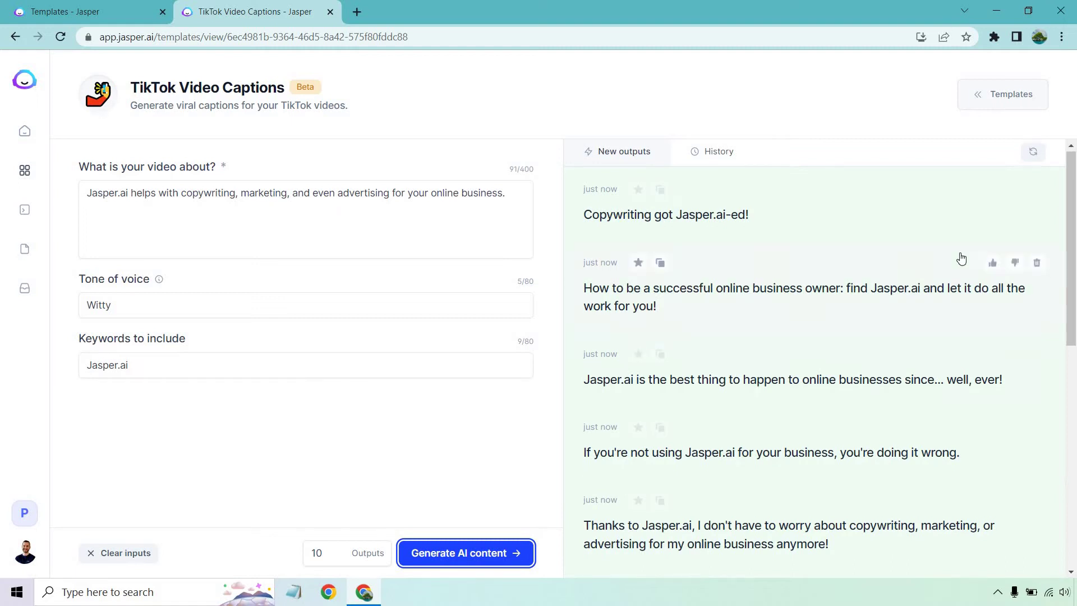
scroll(960, 256, down, 6)
scroll(960, 256, down, 1)
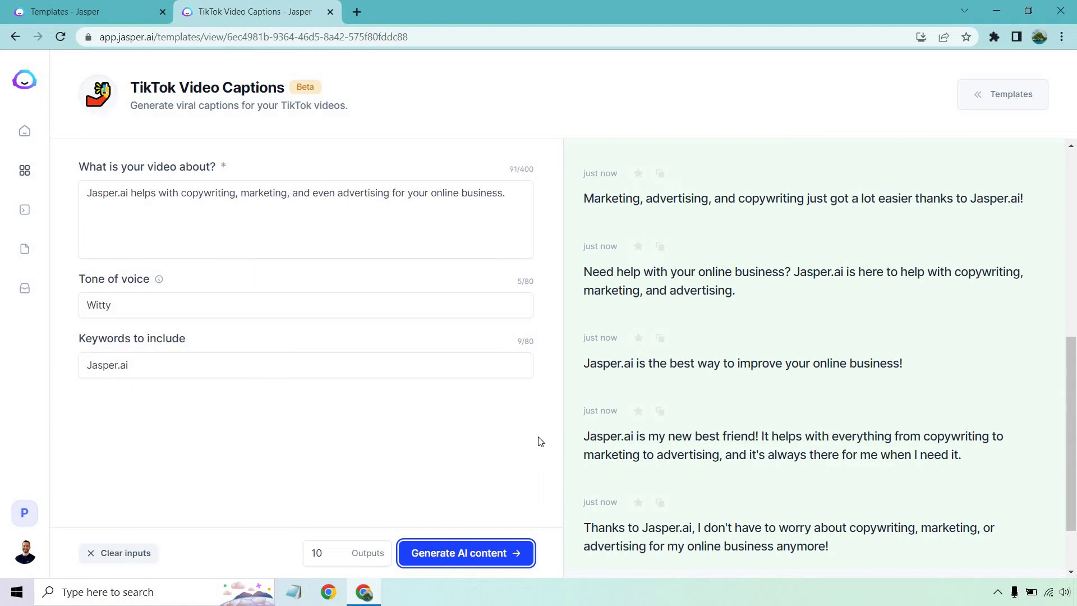
scroll(676, 425, down, 2)
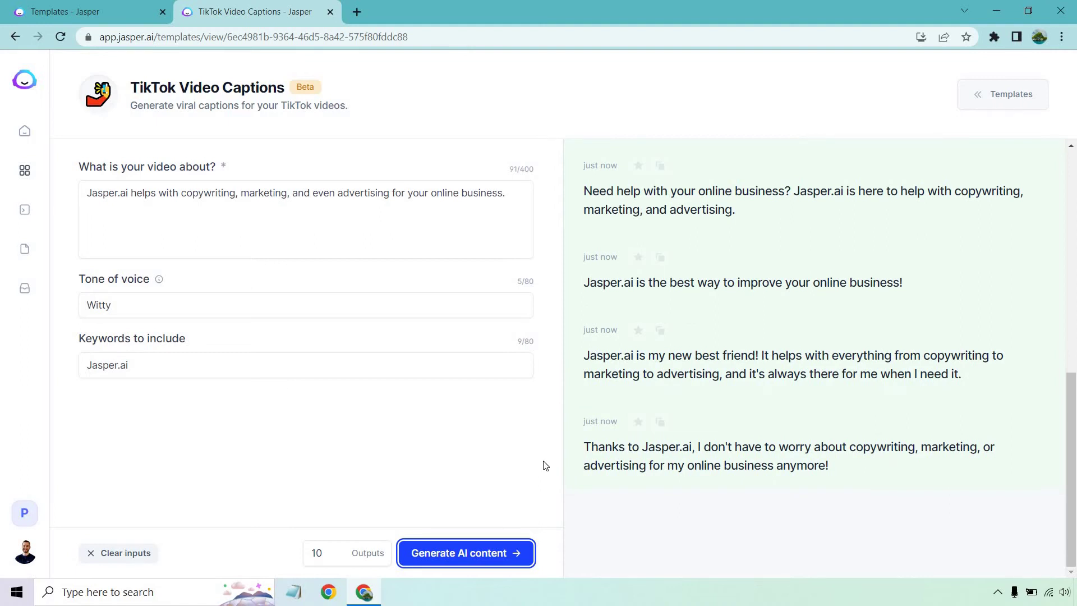
scroll(862, 459, up, 1)
scroll(863, 459, up, 6)
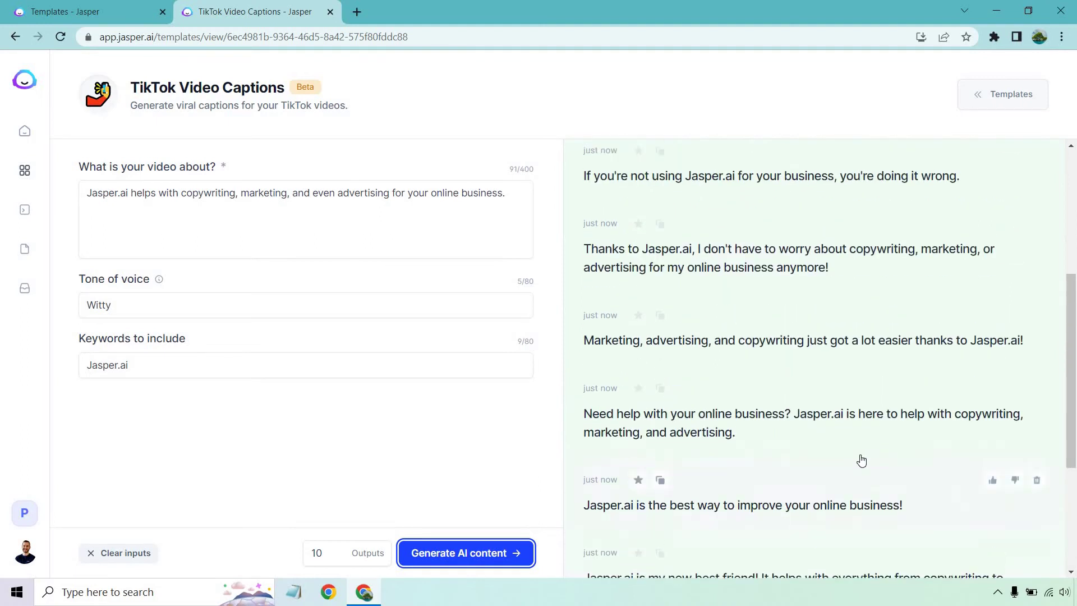
scroll(845, 407, up, 3)
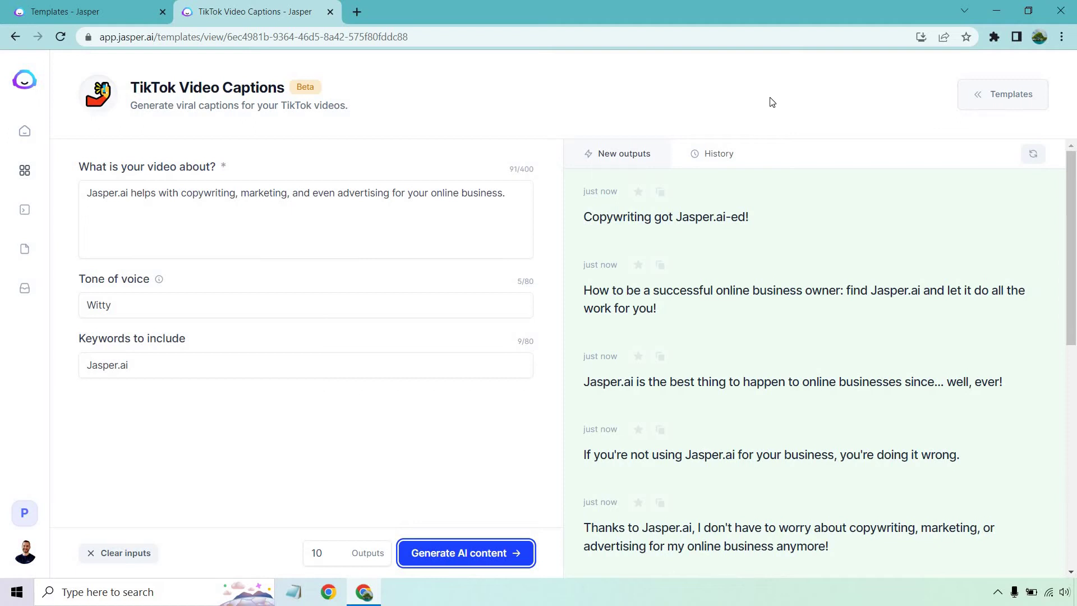
- Swap in a best-golf-shot-ever description with keyword 'golf' and clear the earlier outputs
triple_click(430, 202)
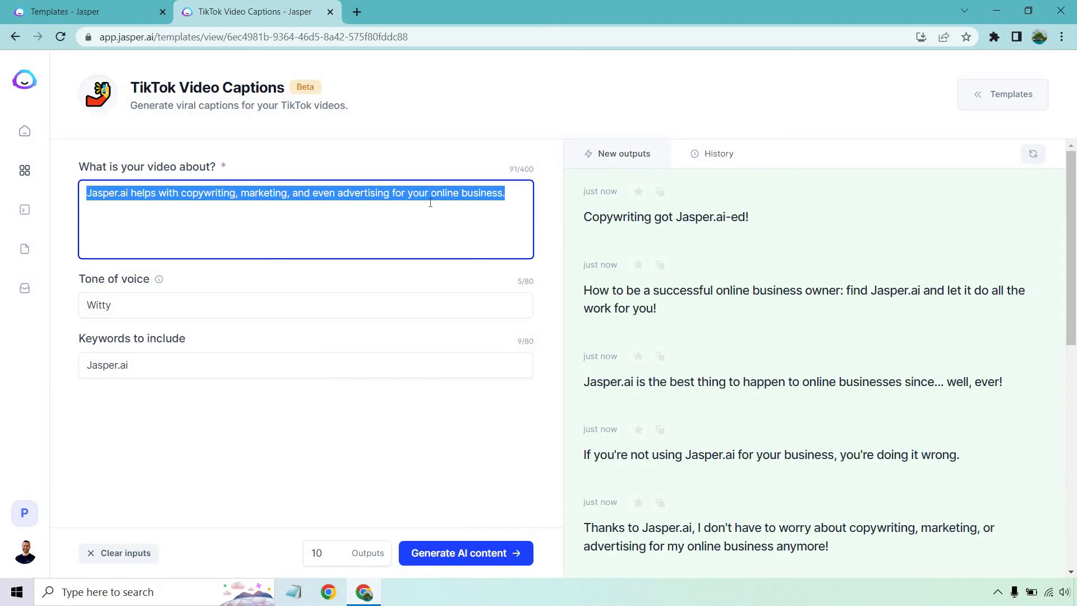
key(BackSpace)
triple_click(190, 364)
key(BackSpace)
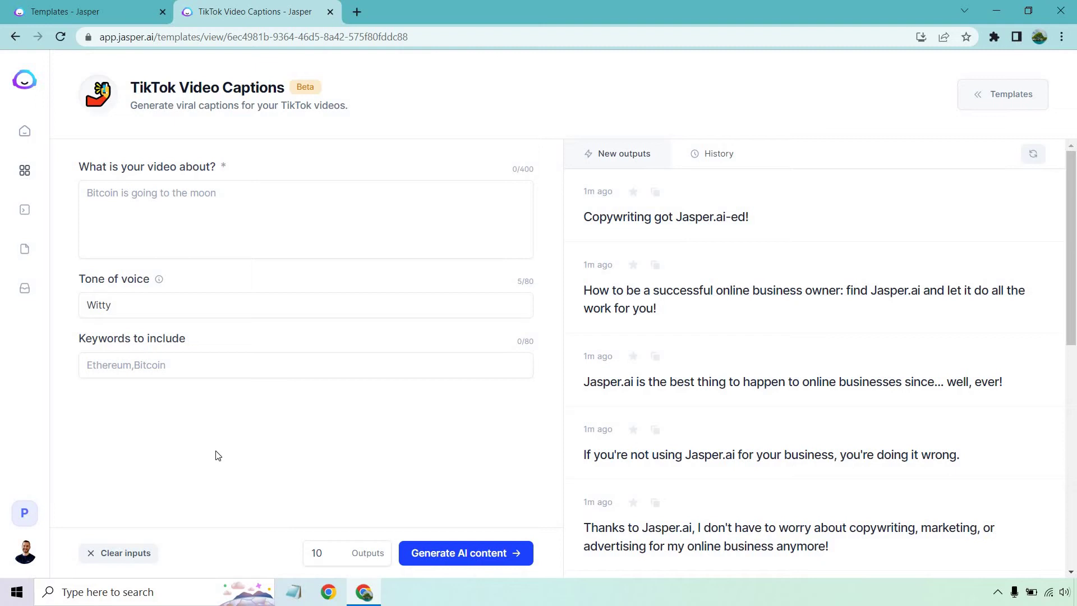
click(191, 202)
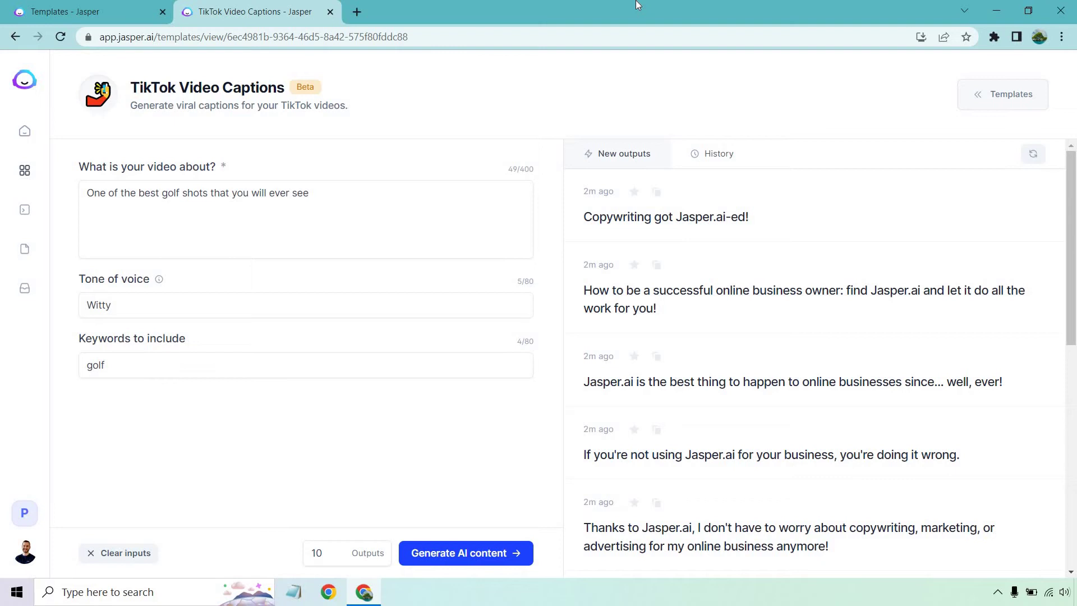
click(1033, 155)
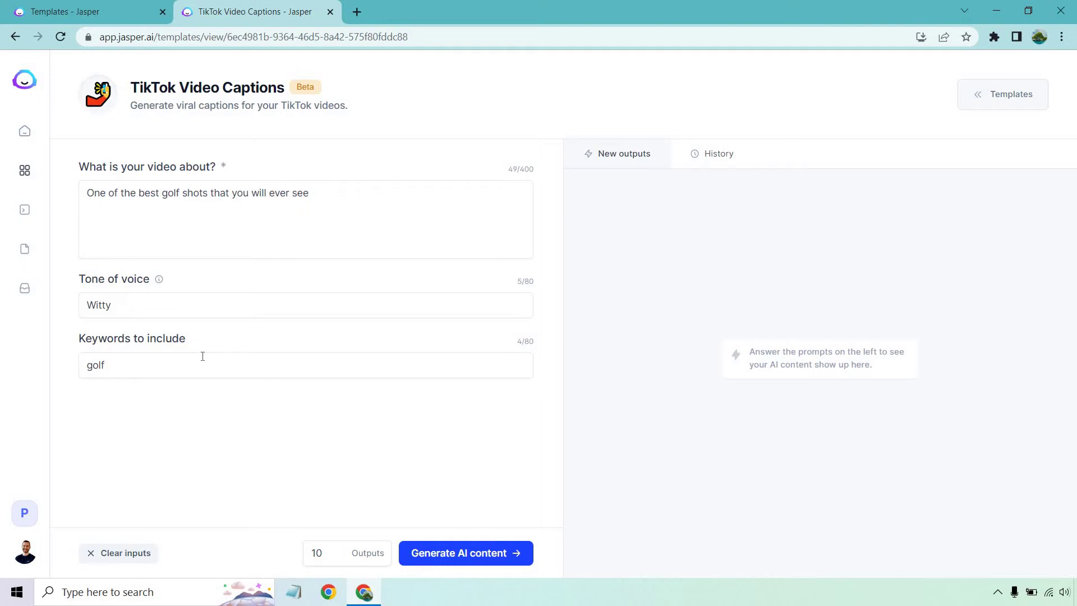
- Generate golf captions and review ones like 'I golf, therefore I am.' and 'golf > everything'
click(461, 552)
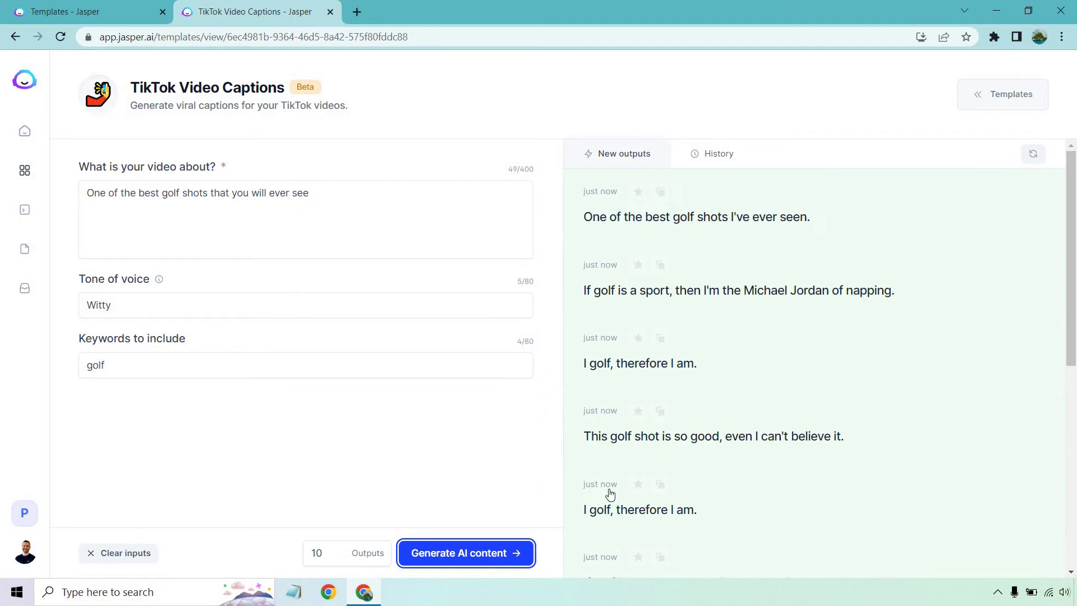
scroll(608, 493, down, 3)
scroll(580, 396, down, 5)
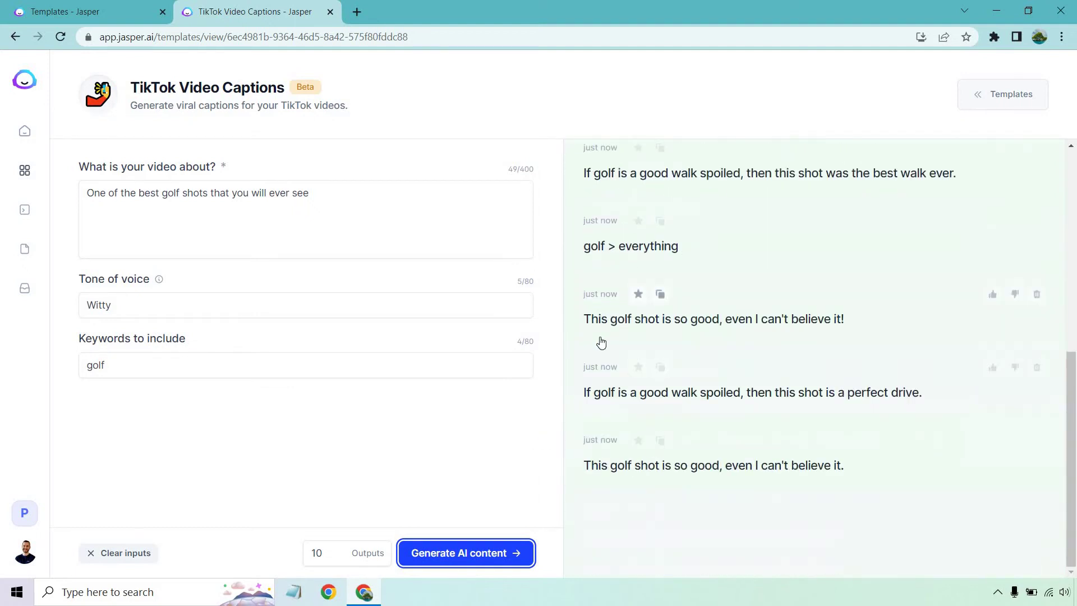
scroll(601, 341, up, 1)
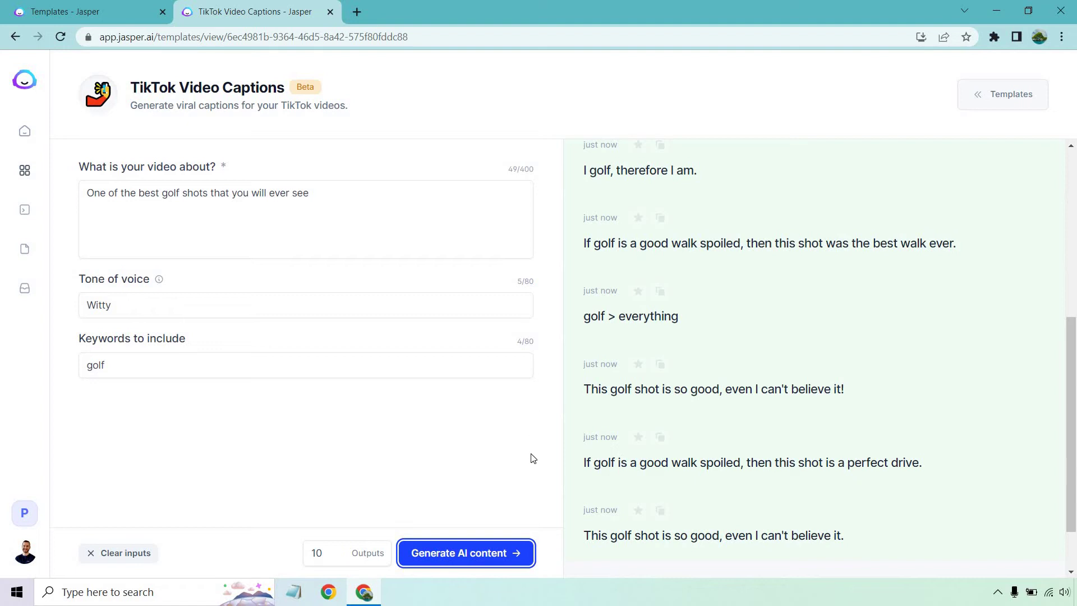
scroll(766, 424, down, 1)
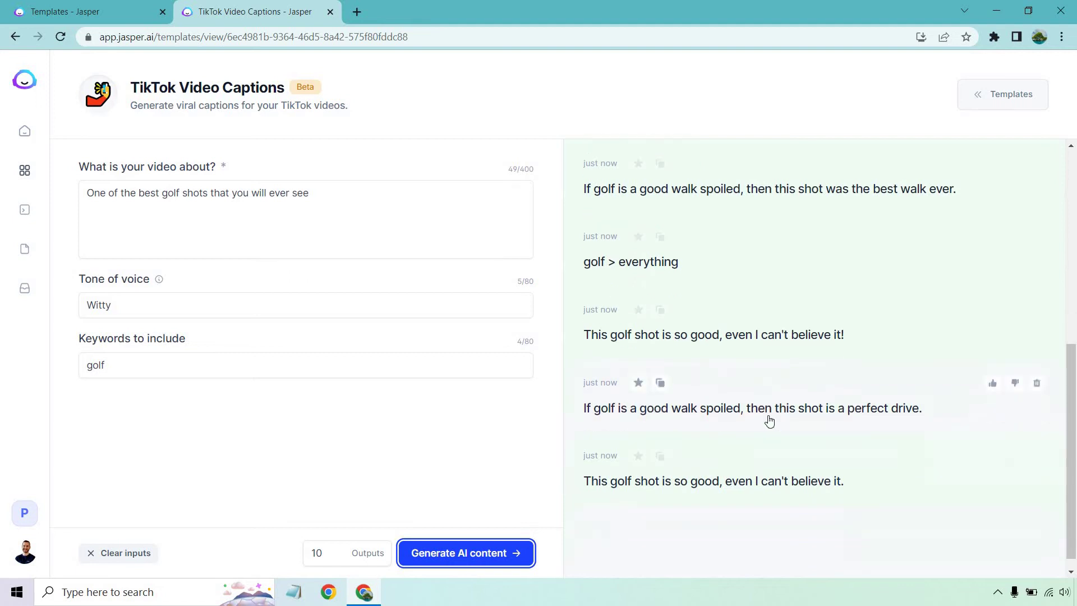
scroll(914, 425, up, 7)
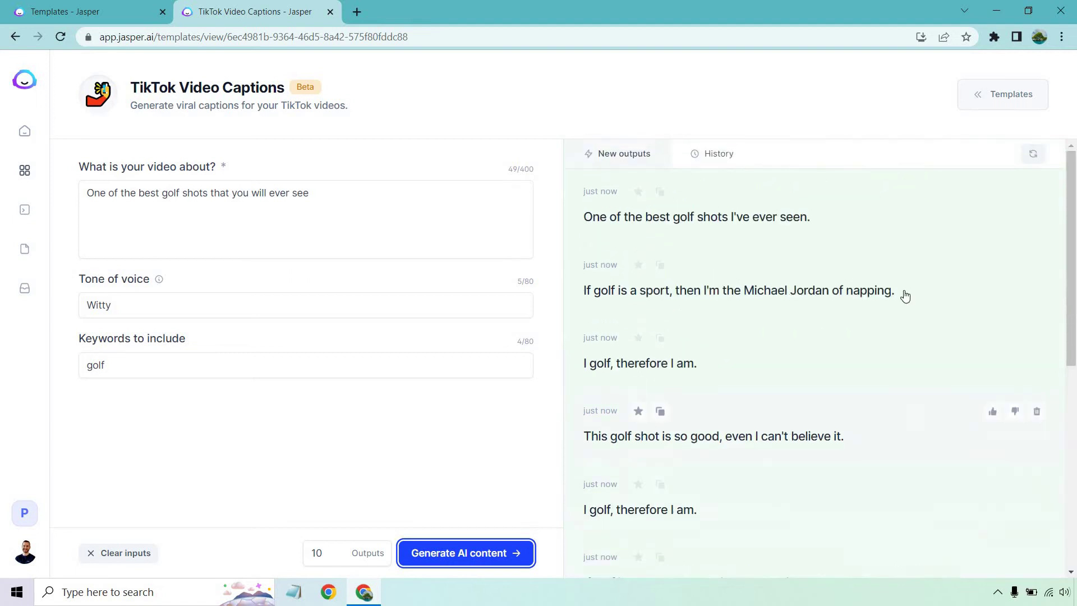
- Extend the golf description with the sandbox escape, tap-in par and championship win, then clear outputs
click(410, 208)
text(.)
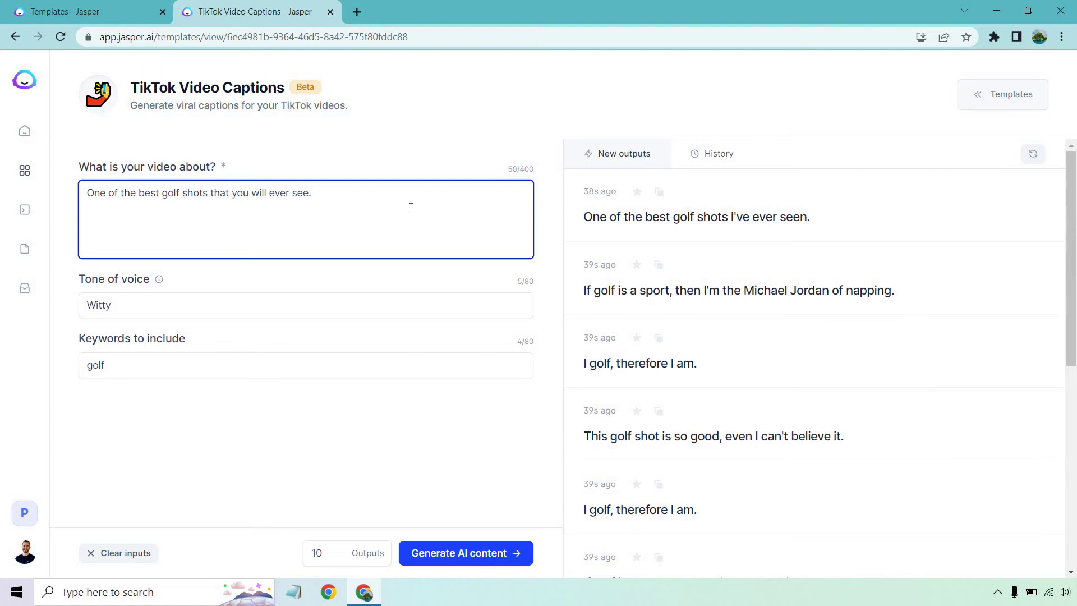
drag(312, 193, 86, 203)
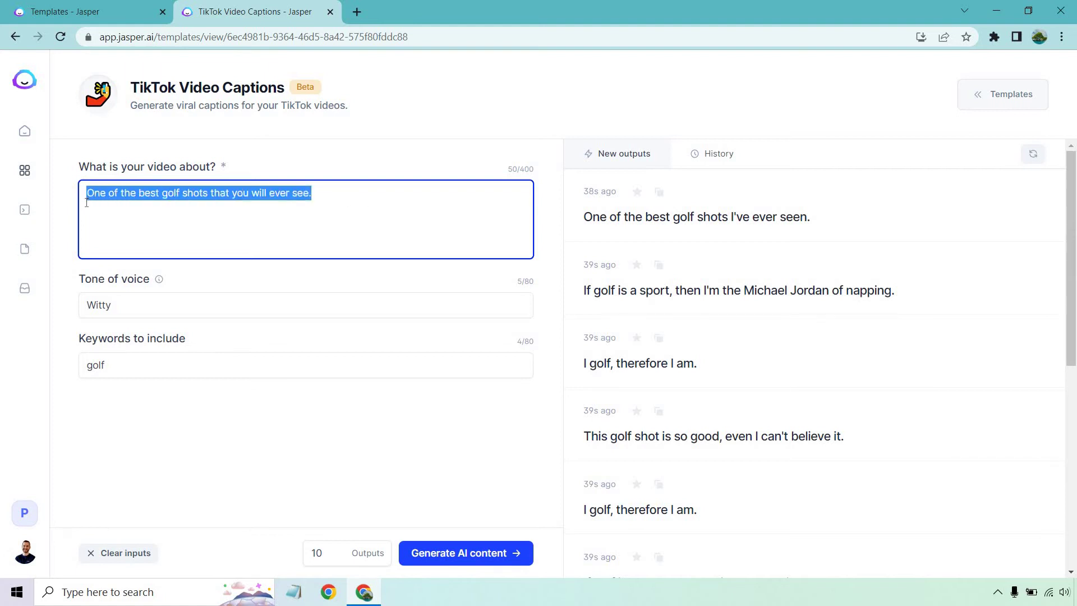
click(407, 197)
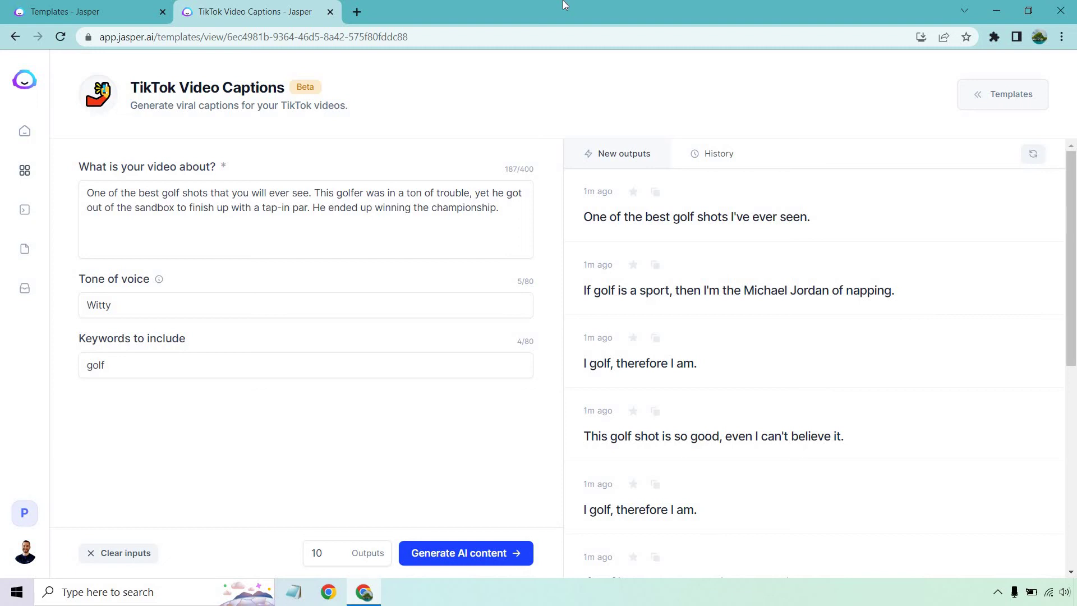
click(1032, 154)
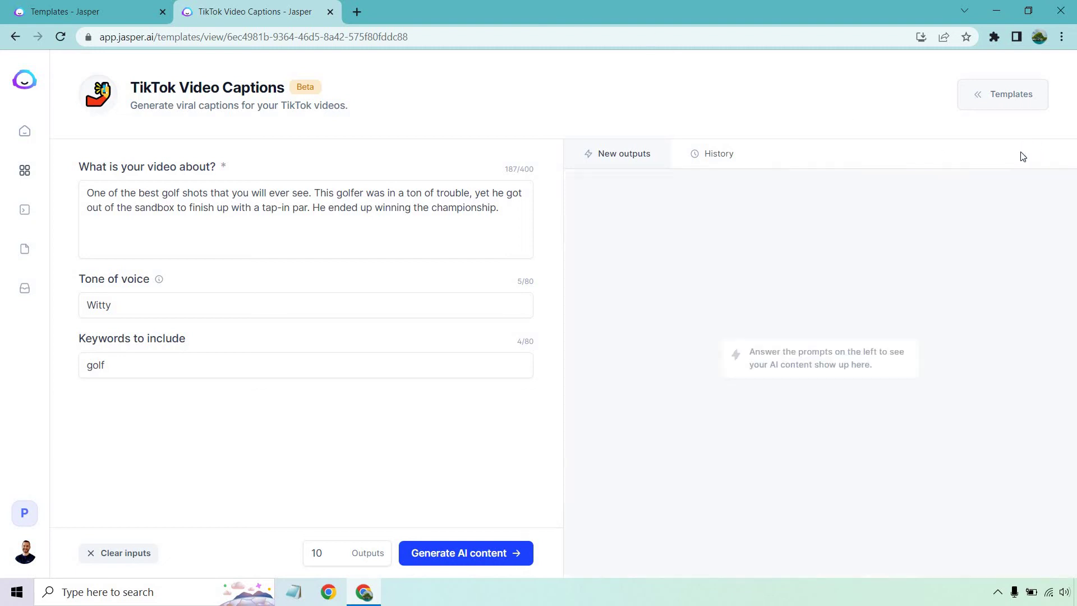
- Generate ten captions about the sand-trap escape and tap-in par, and scroll through them
click(477, 551)
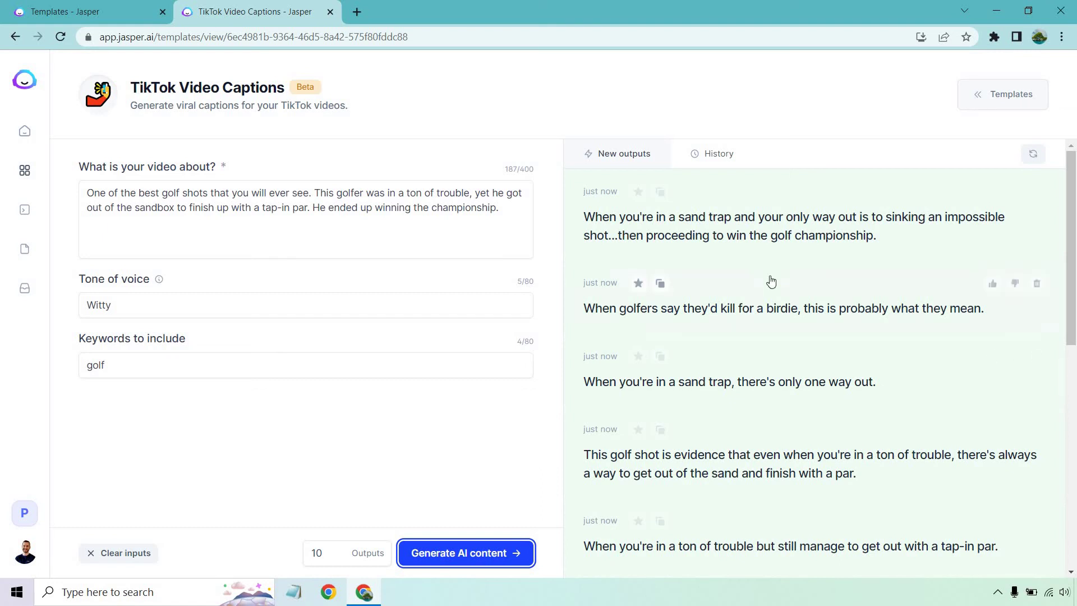
scroll(771, 264, down, 5)
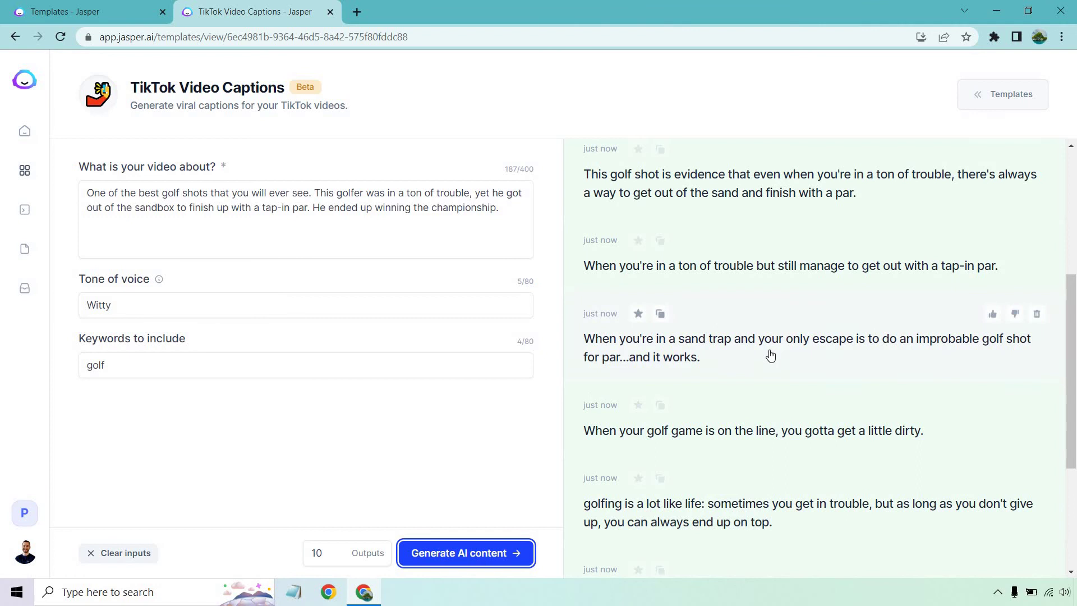
scroll(769, 353, down, 1)
scroll(770, 354, down, 2)
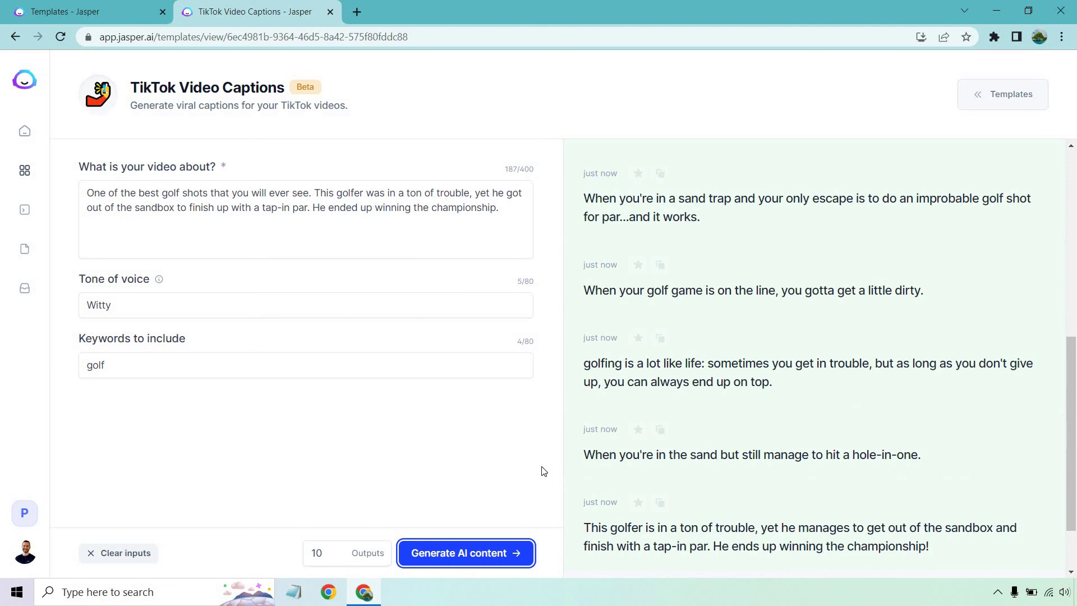
scroll(660, 339, down, 2)
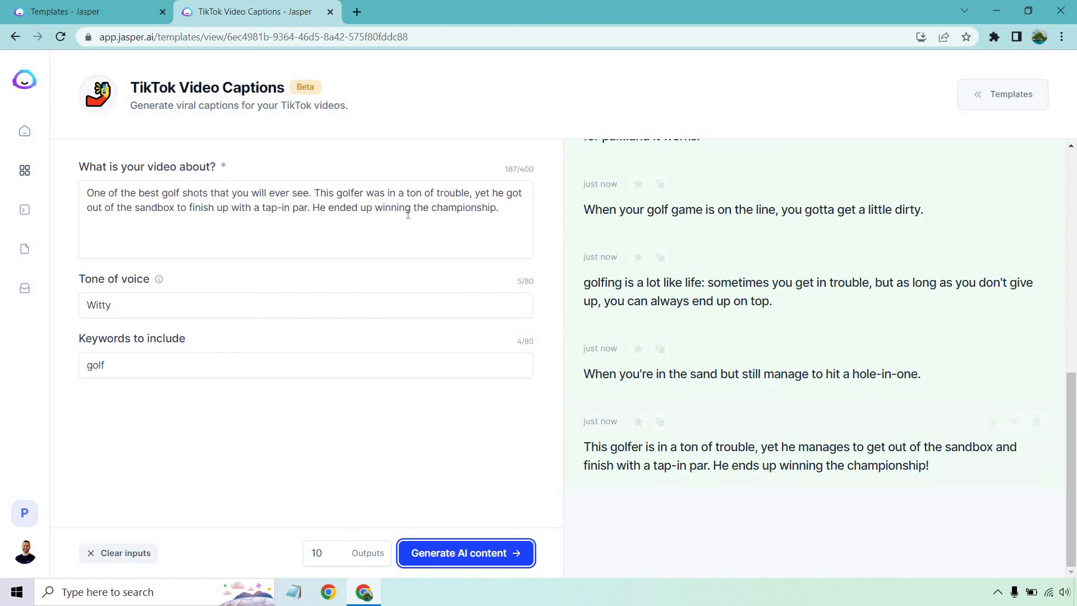
scroll(879, 446, up, 10)
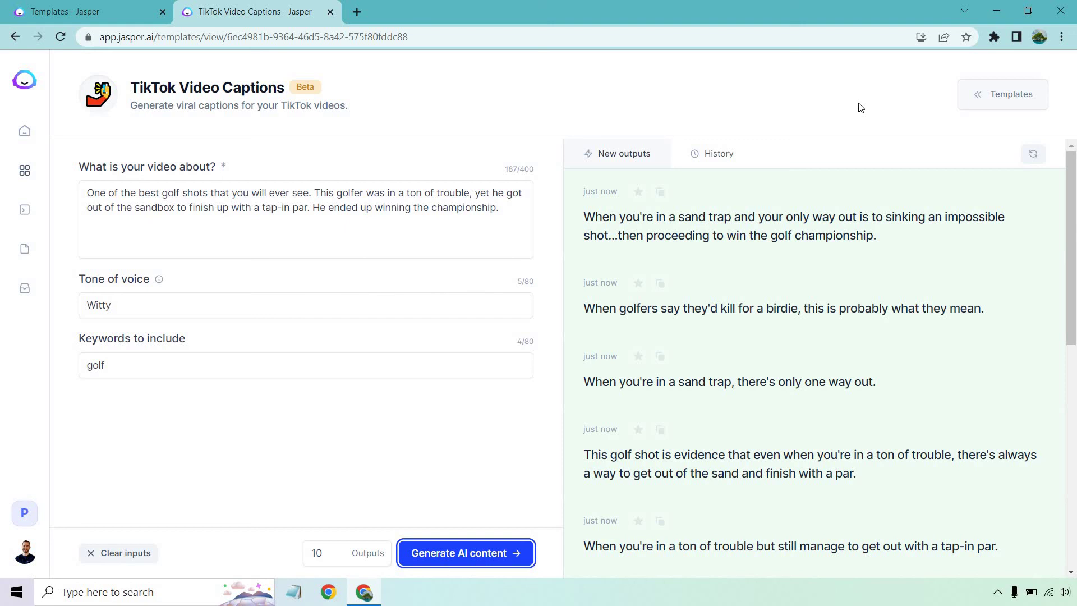
scroll(875, 344, down, 3)
scroll(868, 330, up, 3)
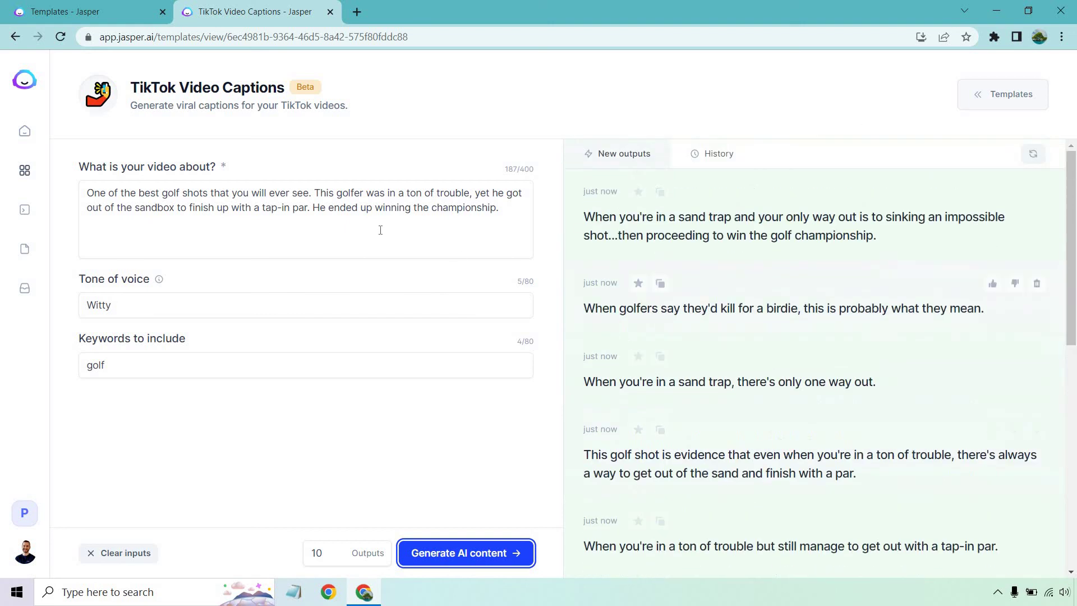